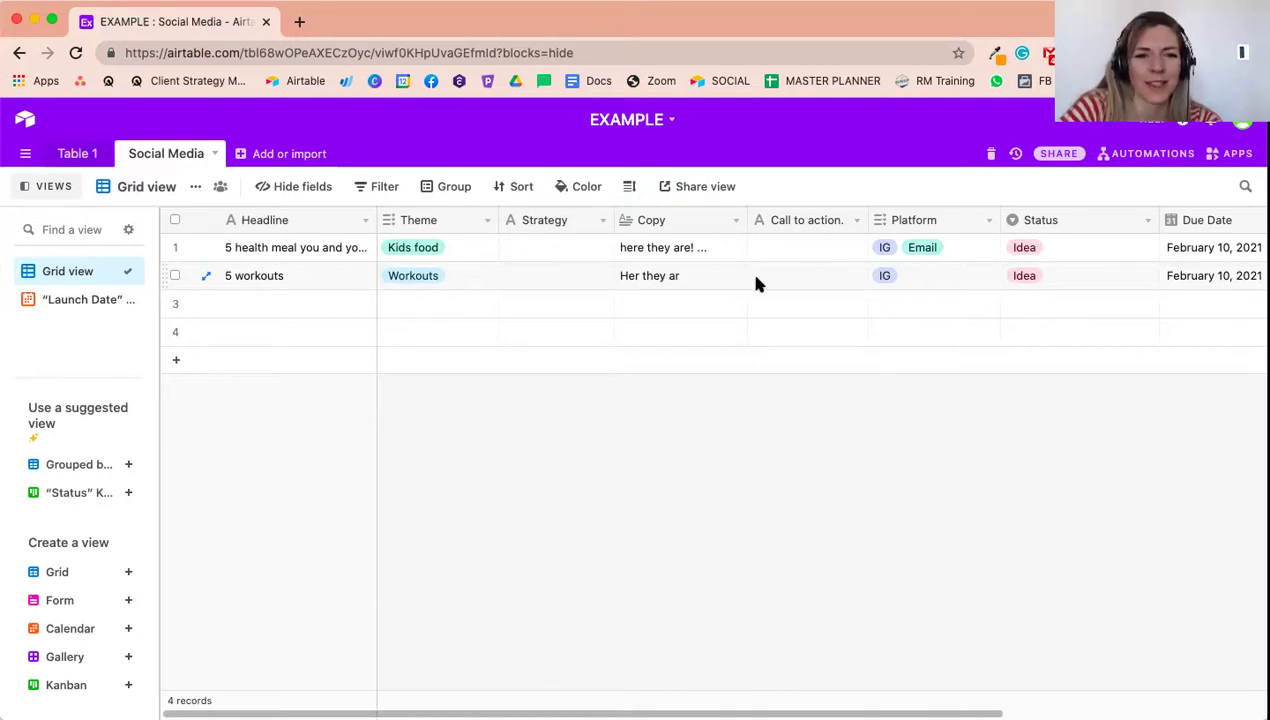
Step: Widen the Headline column to fit the first headline, and view the Theme options available for the first record
{"action": "left_click_drag", "start_coordinate": [374, 214], "coordinate": [496, 192]}
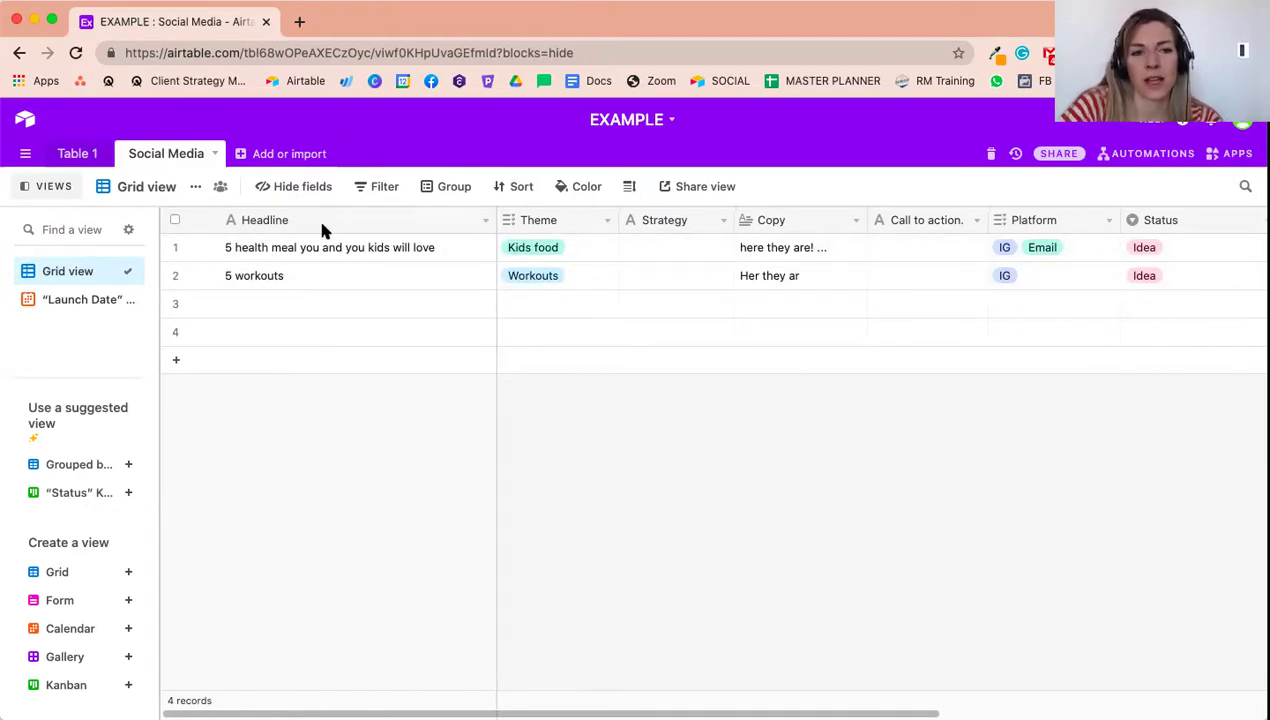
{"action": "left_click", "coordinate": [606, 221]}
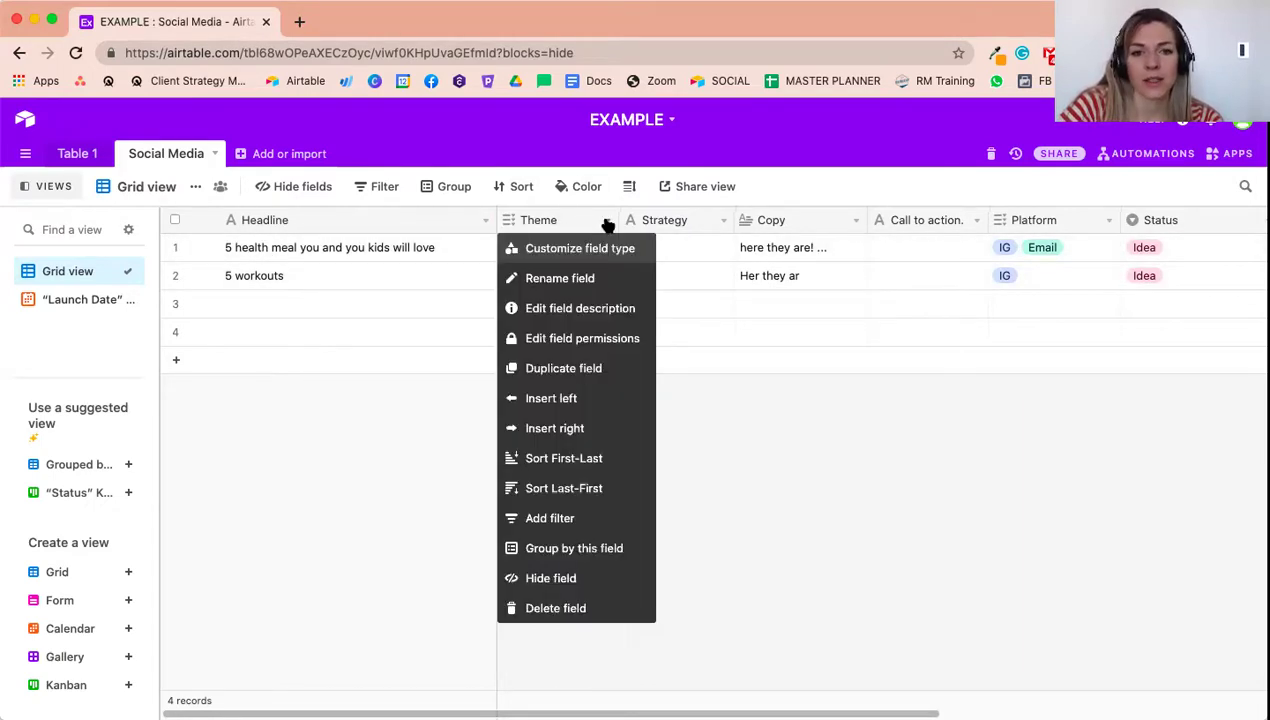
{"action": "left_click", "coordinate": [565, 219]}
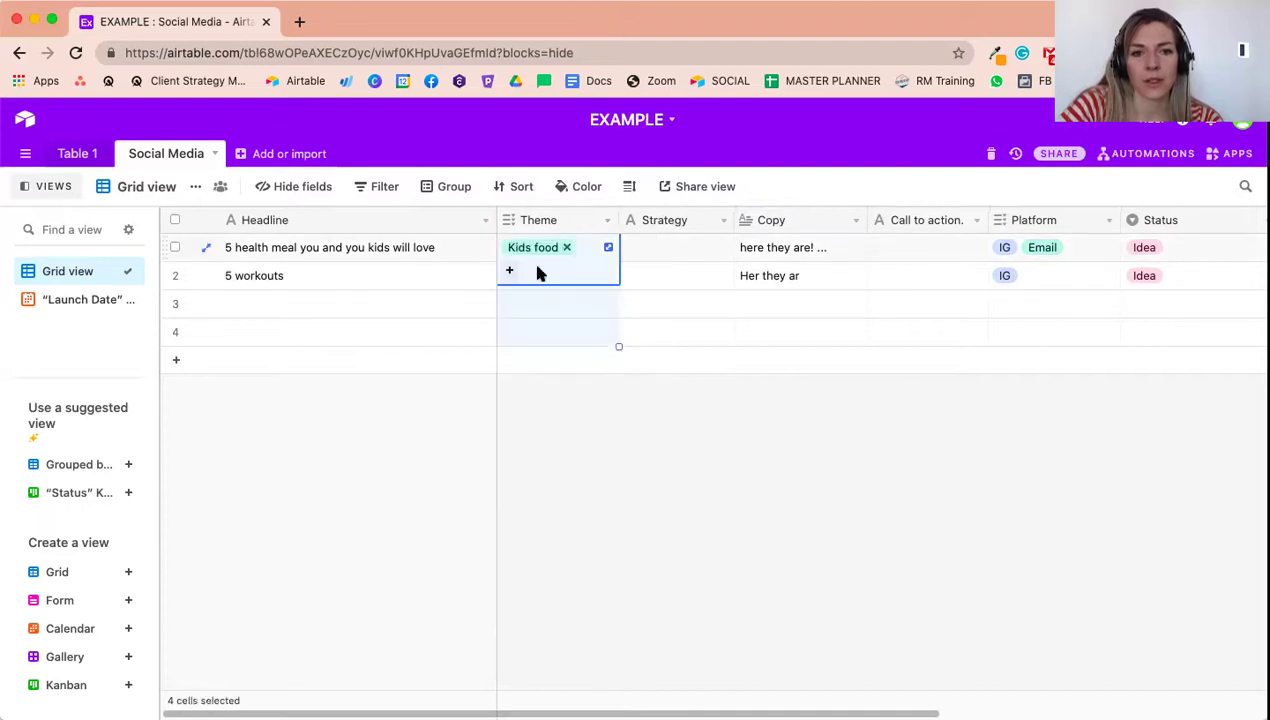
{"action": "left_click", "coordinate": [509, 270]}
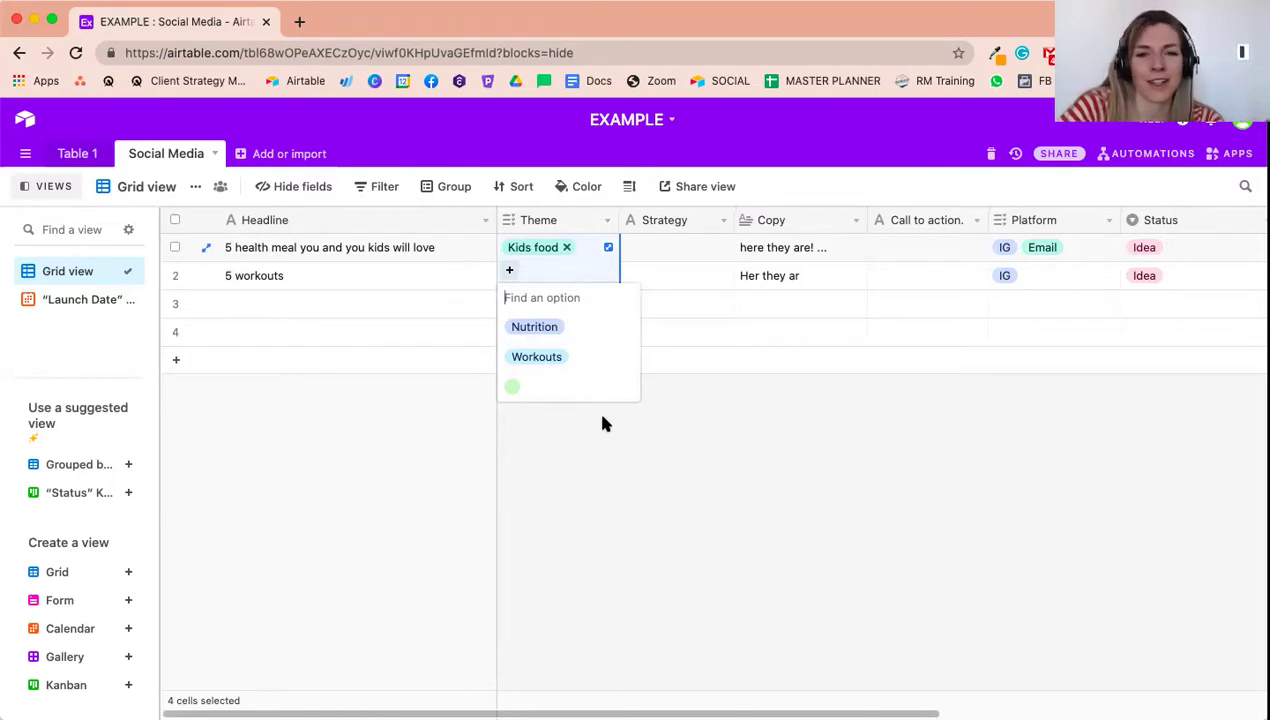
{"action": "left_click", "coordinate": [664, 400]}
Step: Change the Strategy field's type to Single select
{"action": "left_click", "coordinate": [651, 258]}
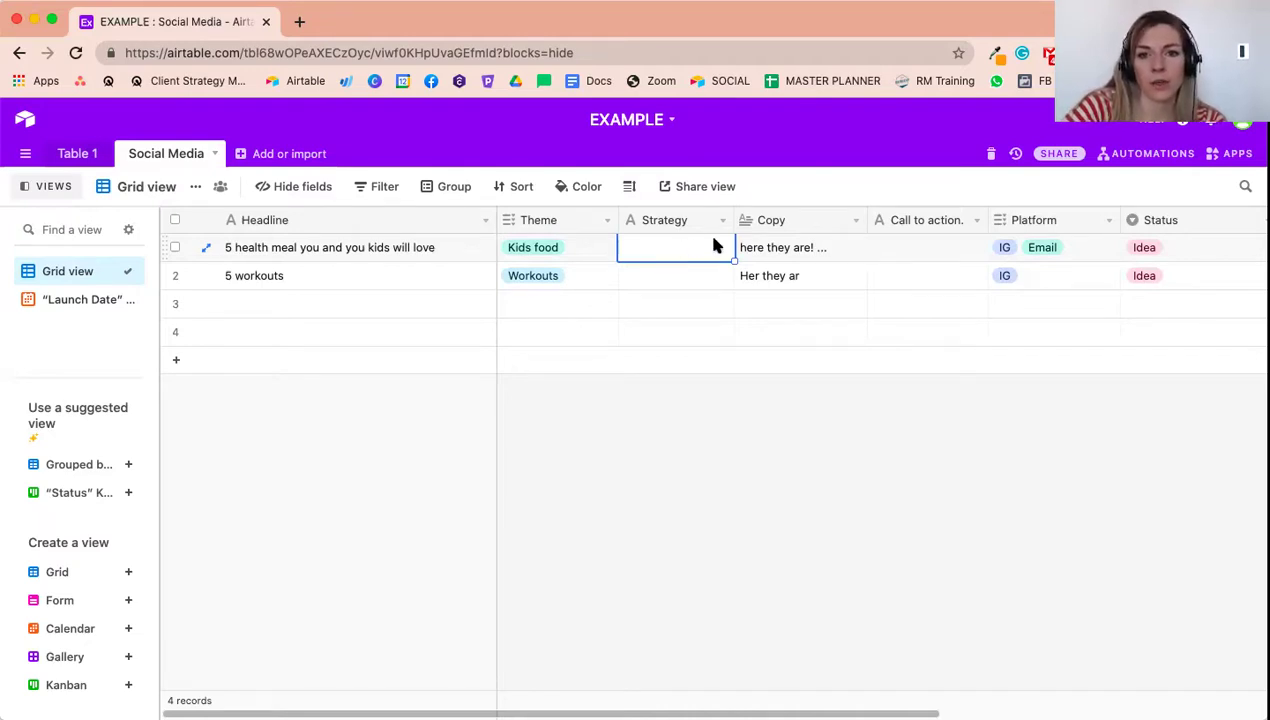
{"action": "left_click", "coordinate": [655, 220]}
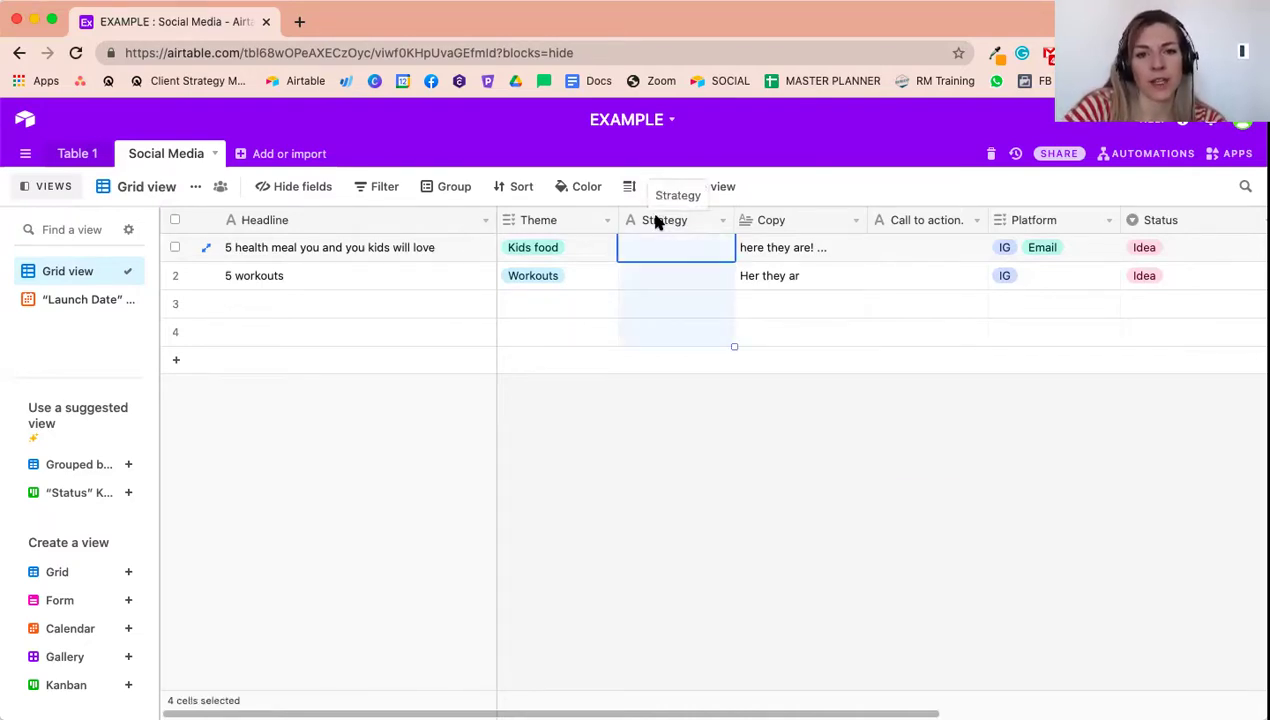
{"action": "double_click", "coordinate": [657, 220]}
{"action": "left_click", "coordinate": [689, 307]}
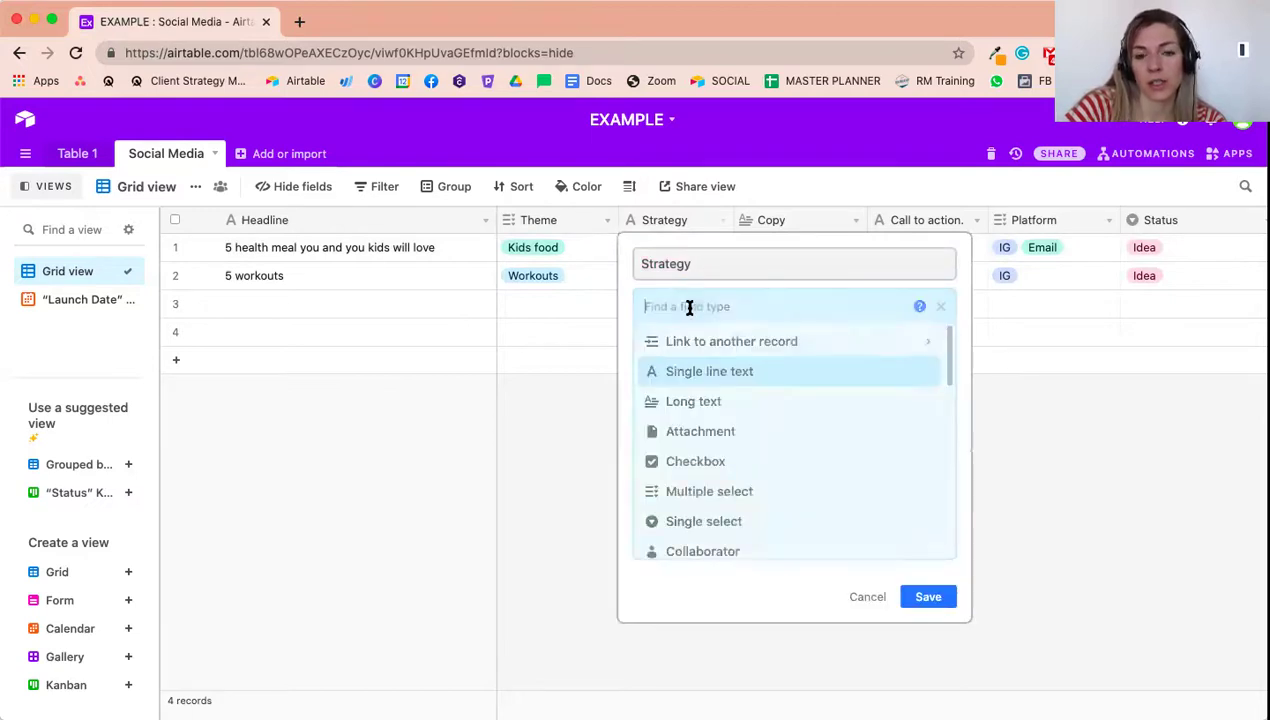
{"action": "left_click", "coordinate": [711, 523]}
Step: Add the options Education and Connection to the Strategy field
{"action": "left_click", "coordinate": [690, 452]}
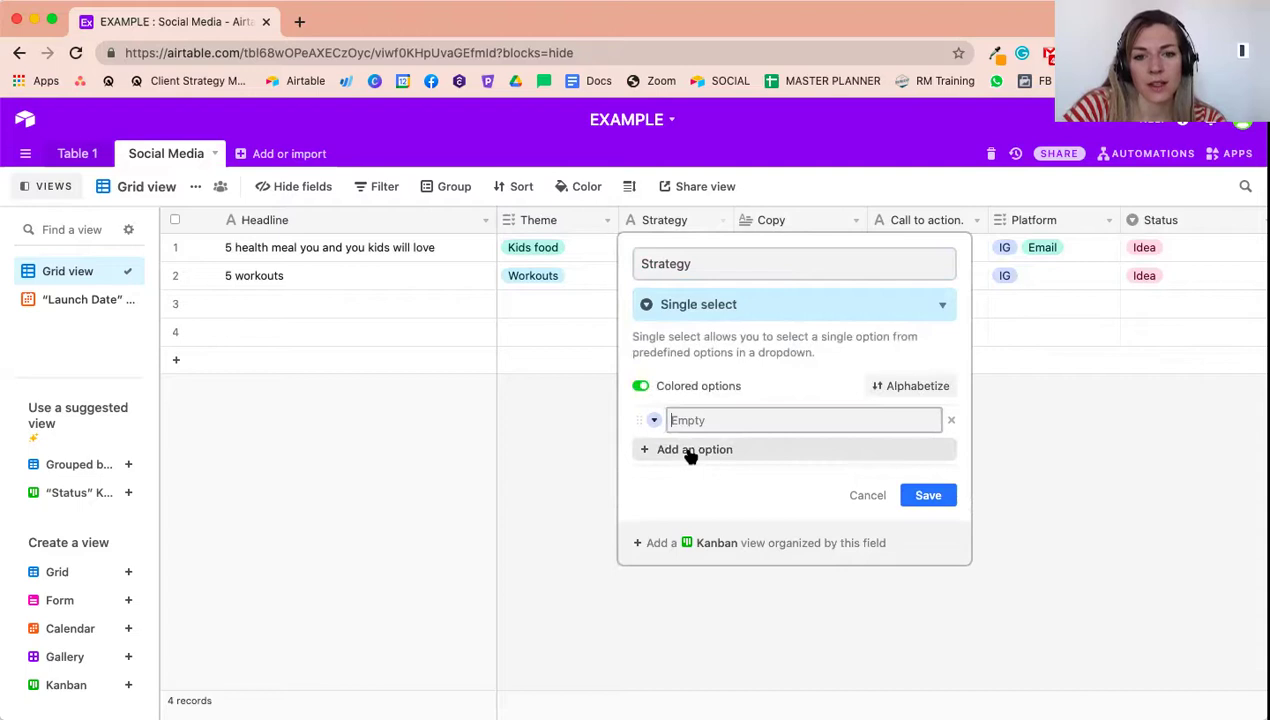
{"action": "type", "text": "Edi"}
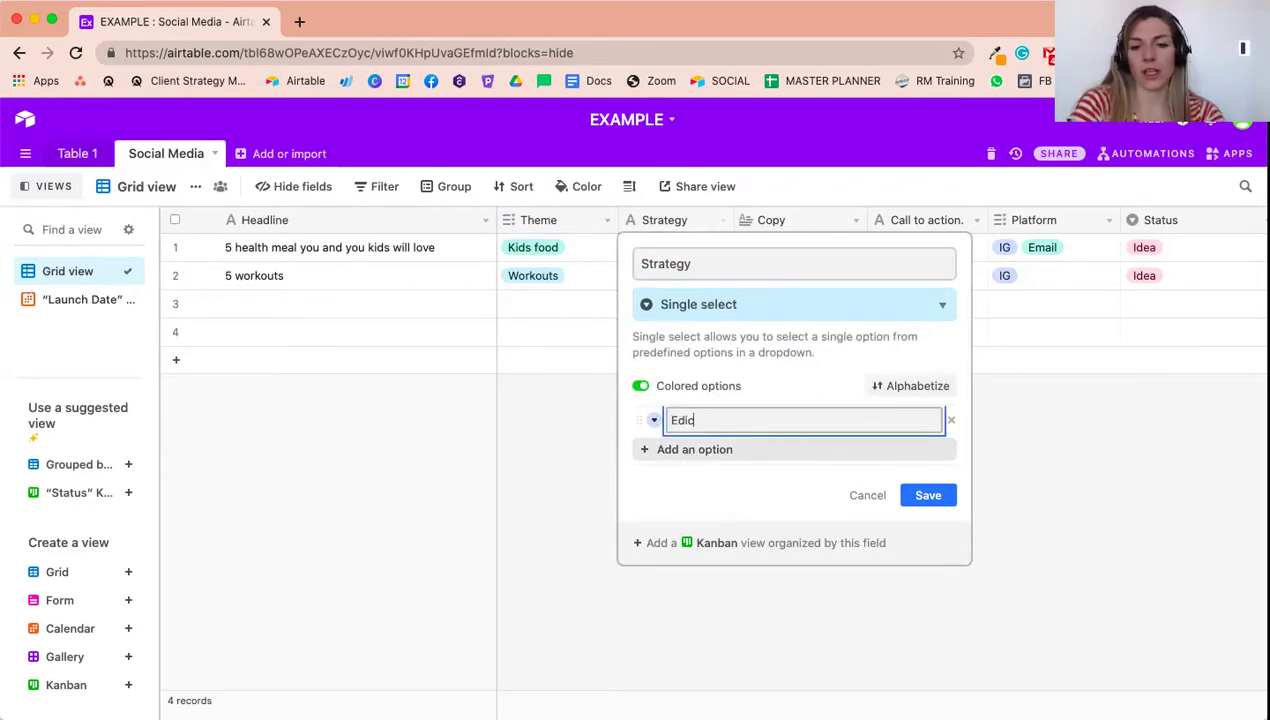
{"action": "key", "text": "BackSpace"}
{"action": "type", "text": "ucation"}
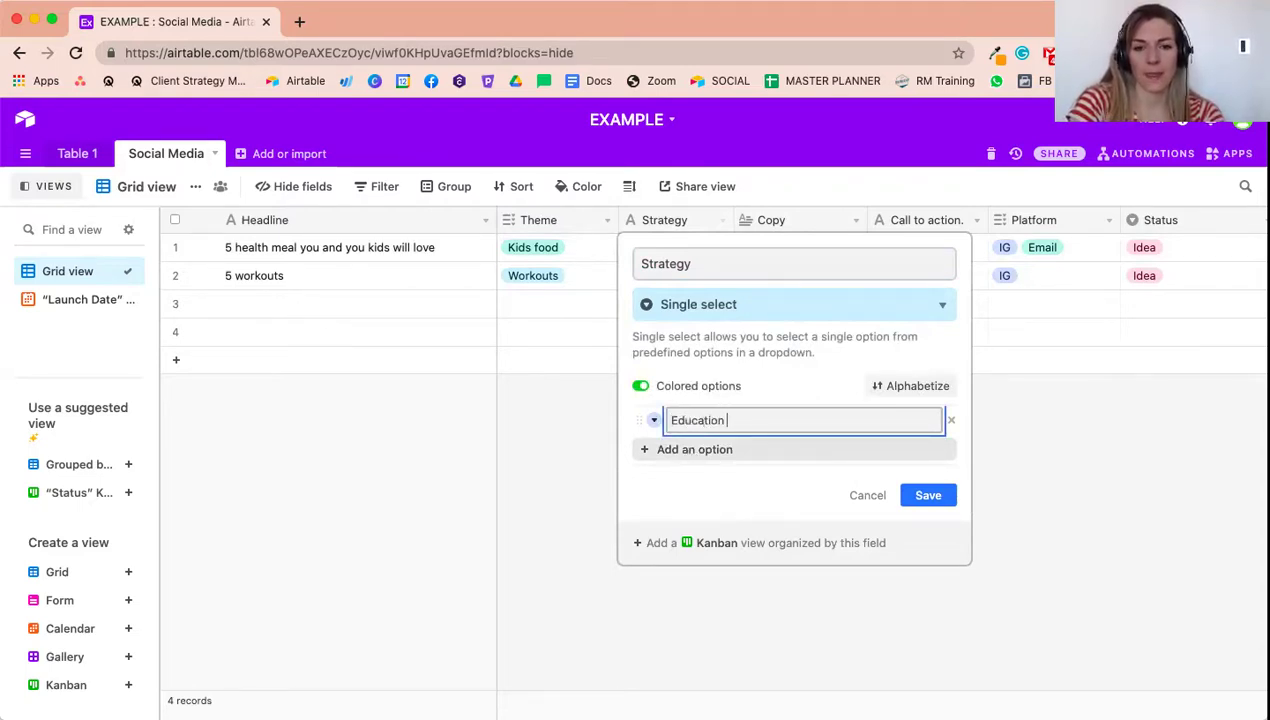
{"action": "key", "text": "Return"}
{"action": "type", "text": "Con"}
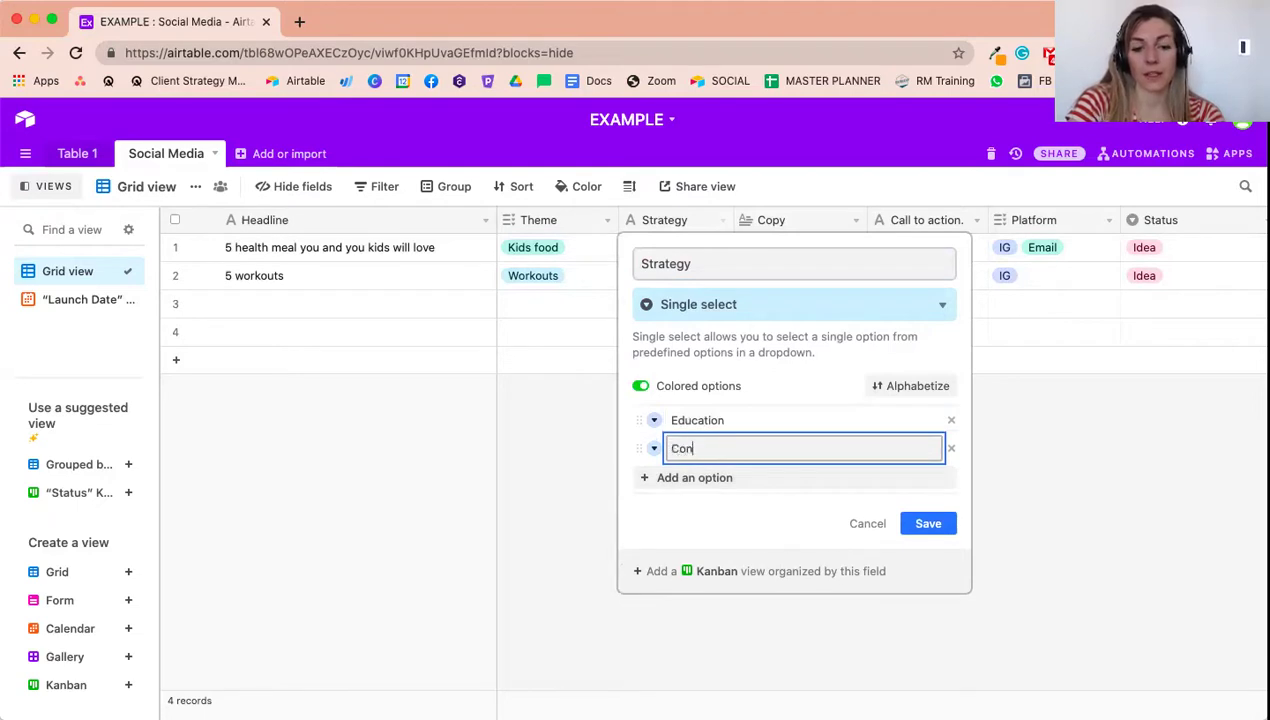
{"action": "type", "text": "nection"}
{"action": "key", "text": "Return"}
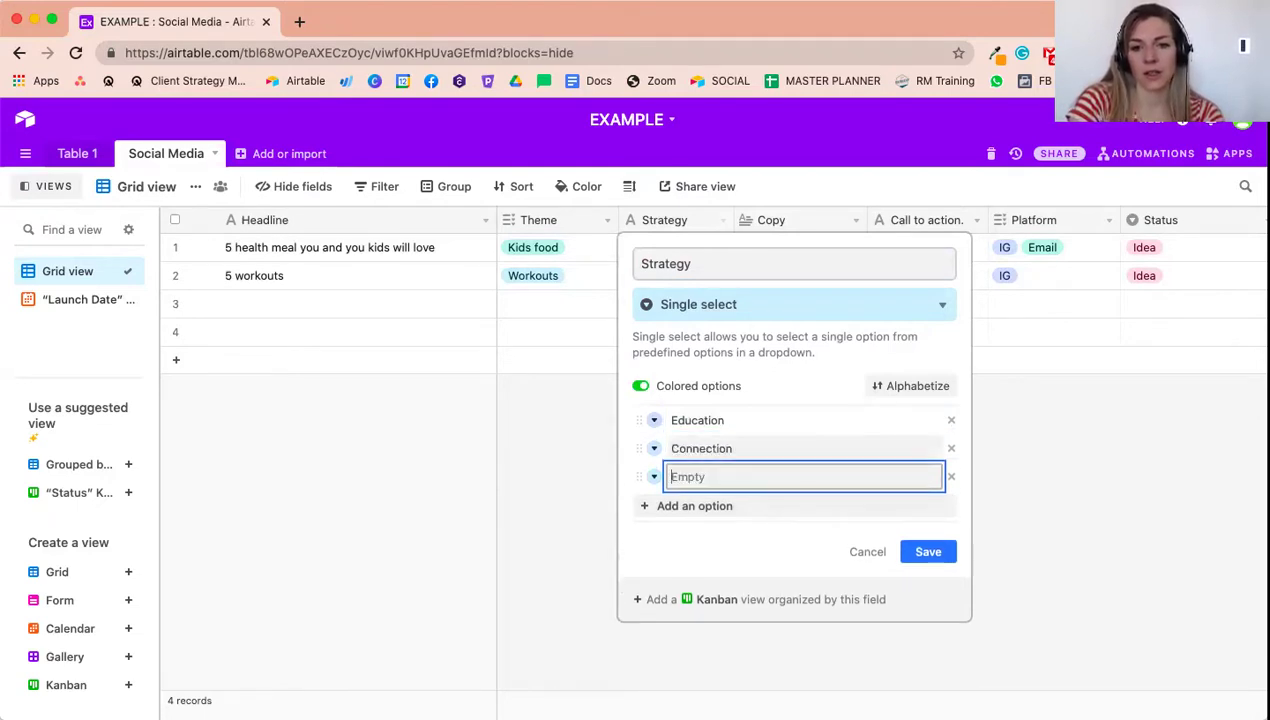
Step: Add the options How to and Promoting to the Strategy field and save the field
{"action": "type", "text": "How How"}
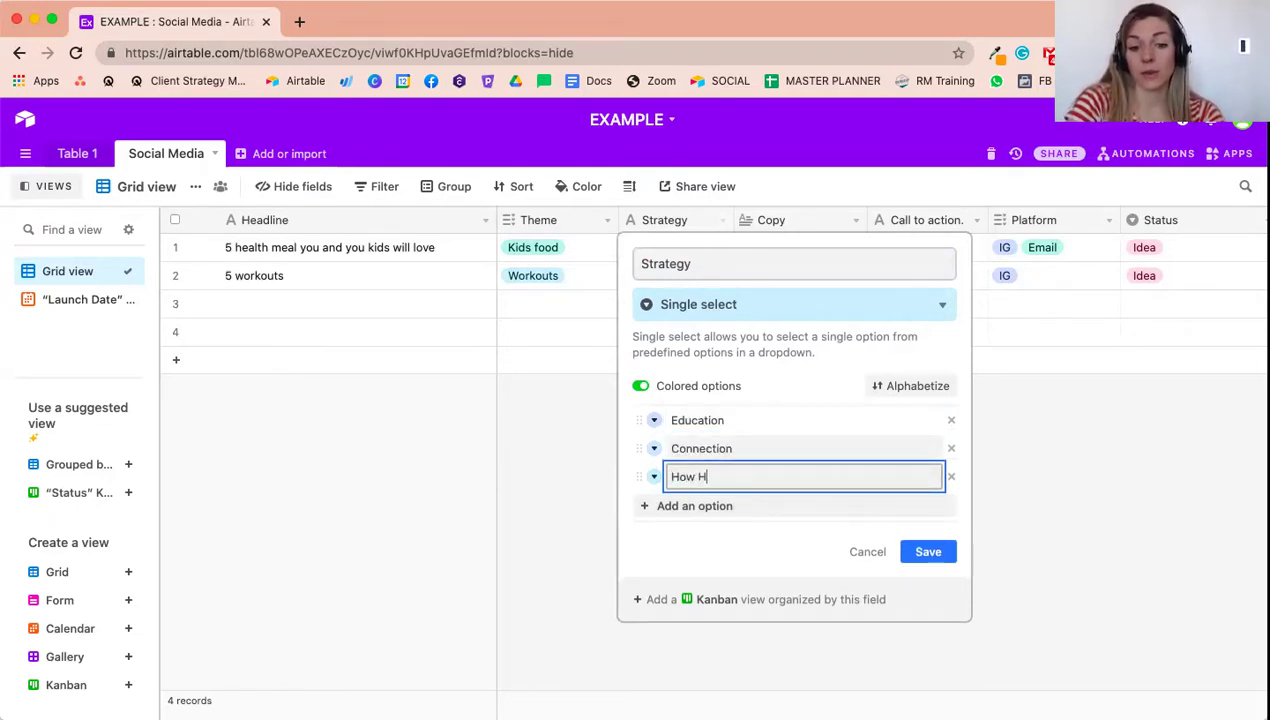
{"action": "key", "text": "BackSpace"}
{"action": "key", "text": "BackSpace"}
{"action": "key", "text": "BackSpace"}
{"action": "key", "text": "BackSpace"}
{"action": "type", "text": "to"}
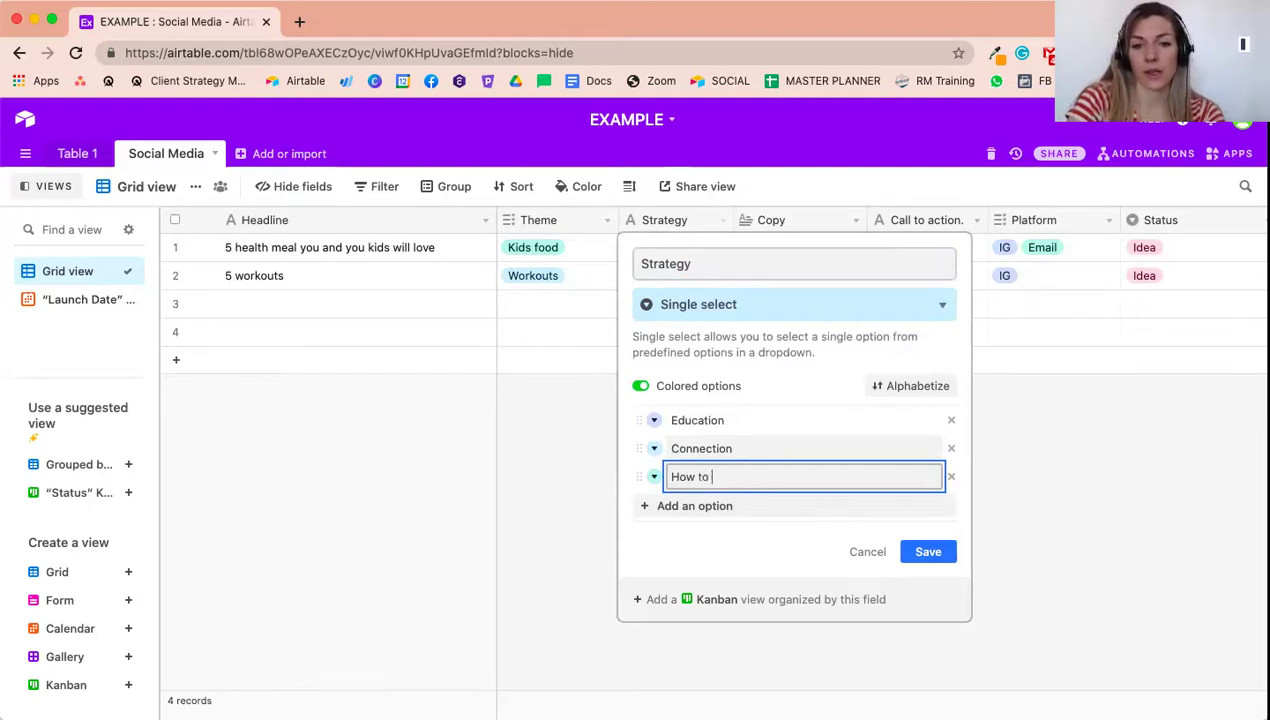
{"action": "key", "text": "Return"}
{"action": "type", "text": "Promoting"}
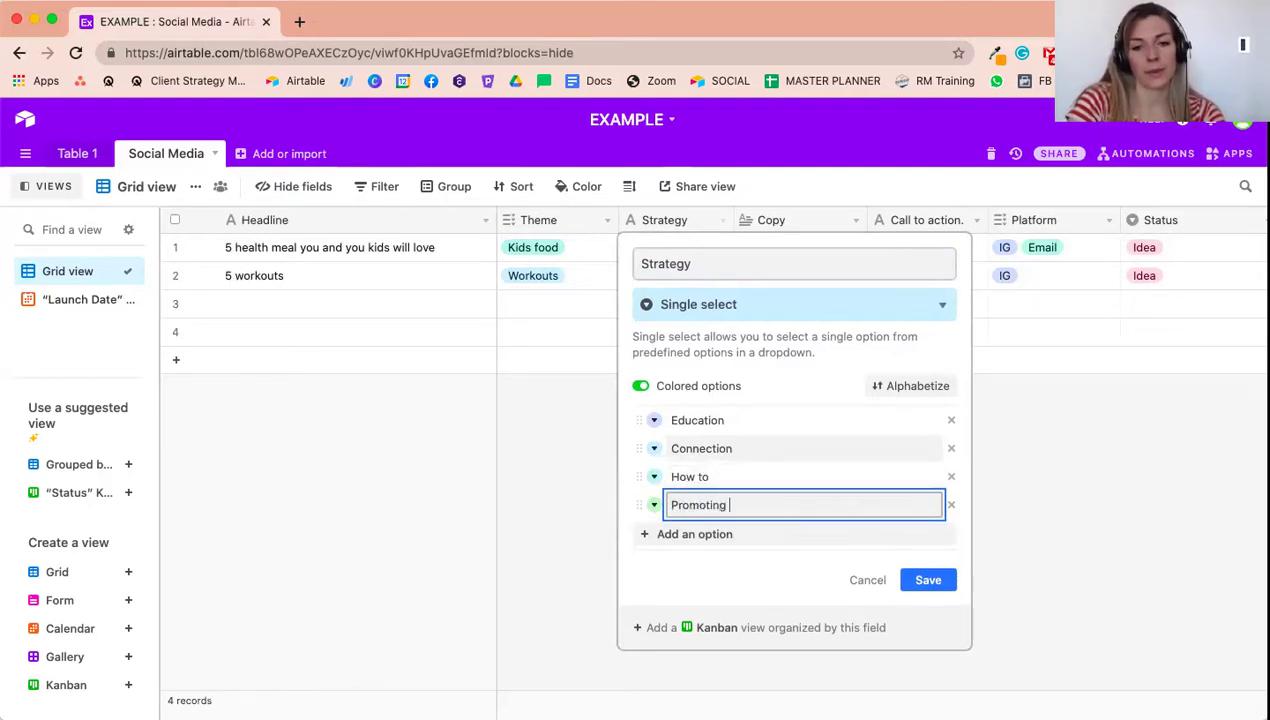
{"action": "key", "text": "Return"}
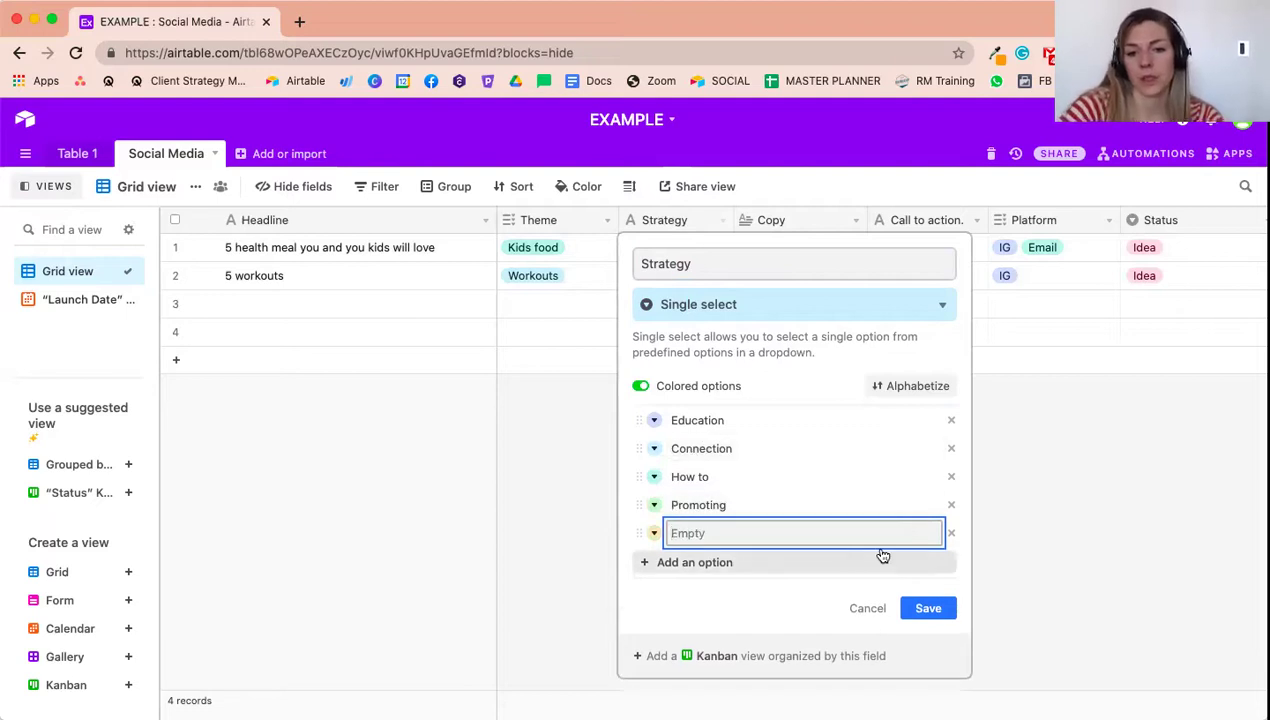
{"action": "left_click", "coordinate": [951, 533]}
{"action": "left_click", "coordinate": [928, 579]}
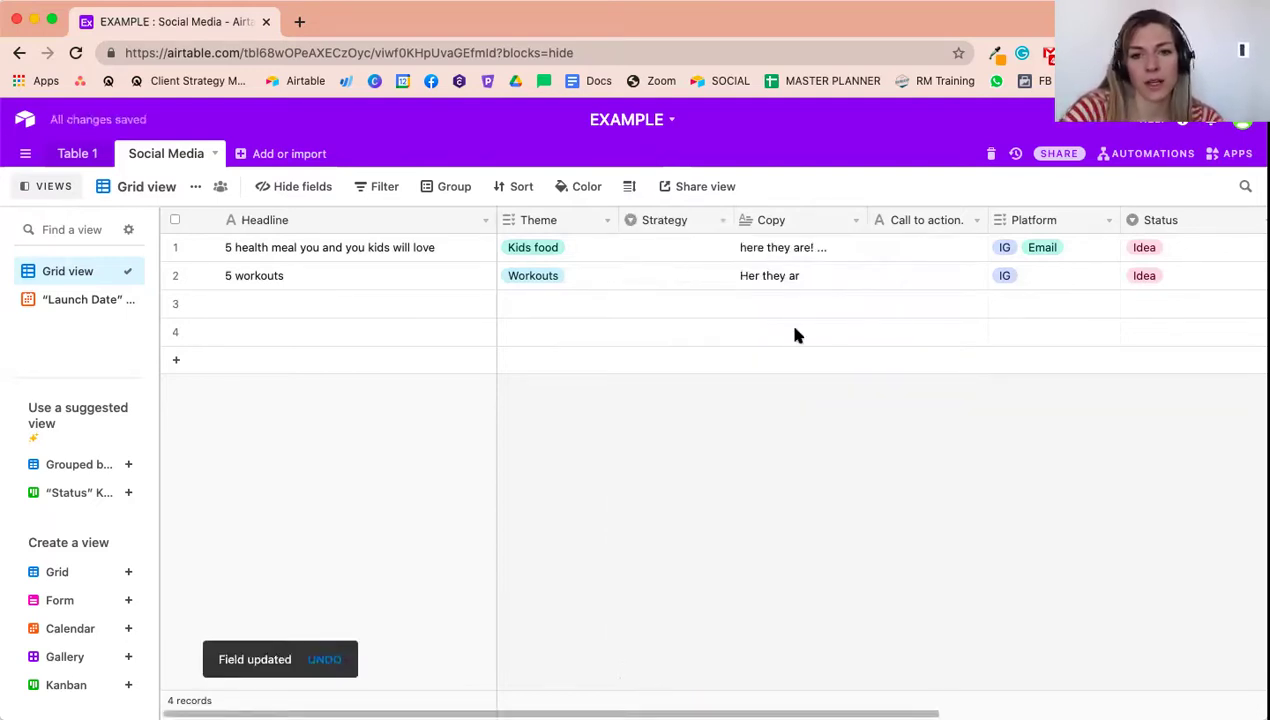
Step: Set the Strategy of the "5 health meal you and you kids will love" record to How to
{"action": "left_click", "coordinate": [668, 250]}
{"action": "left_click", "coordinate": [712, 250]}
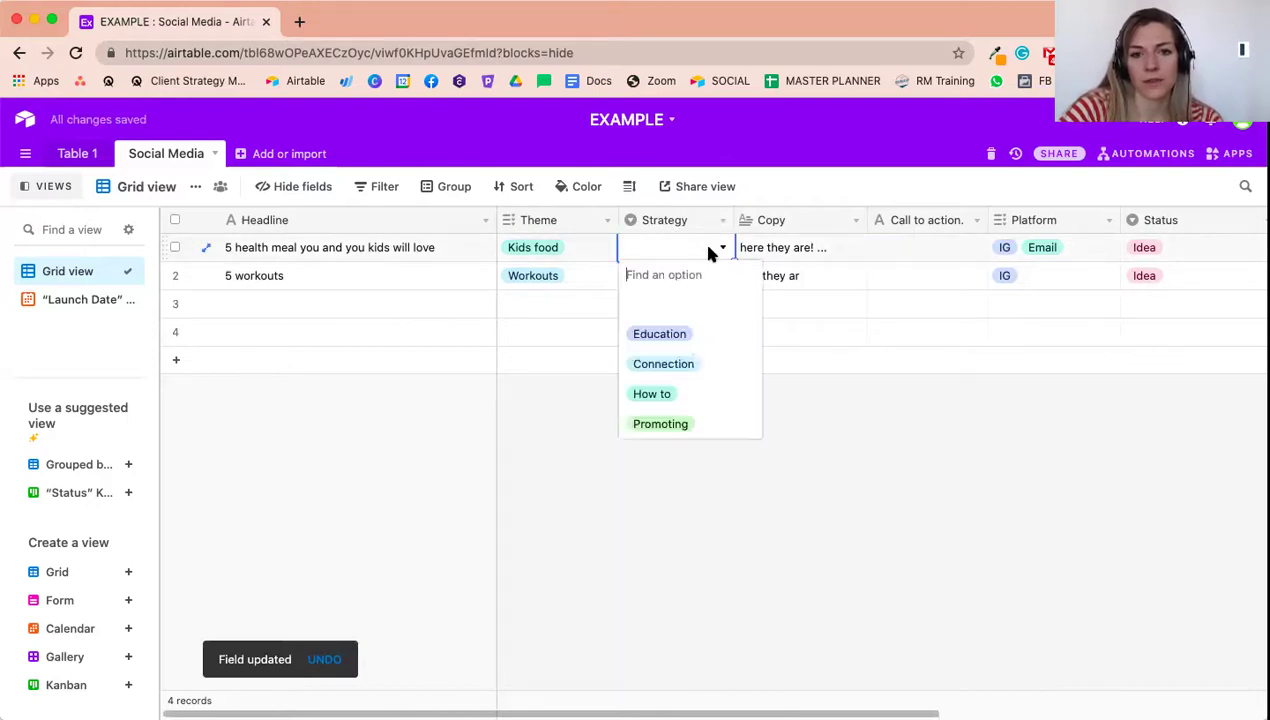
{"action": "left_click", "coordinate": [667, 400]}
Step: Examine the first record's Copy text, the Call to action field and the record's Platform selections
{"action": "left_click", "coordinate": [795, 250]}
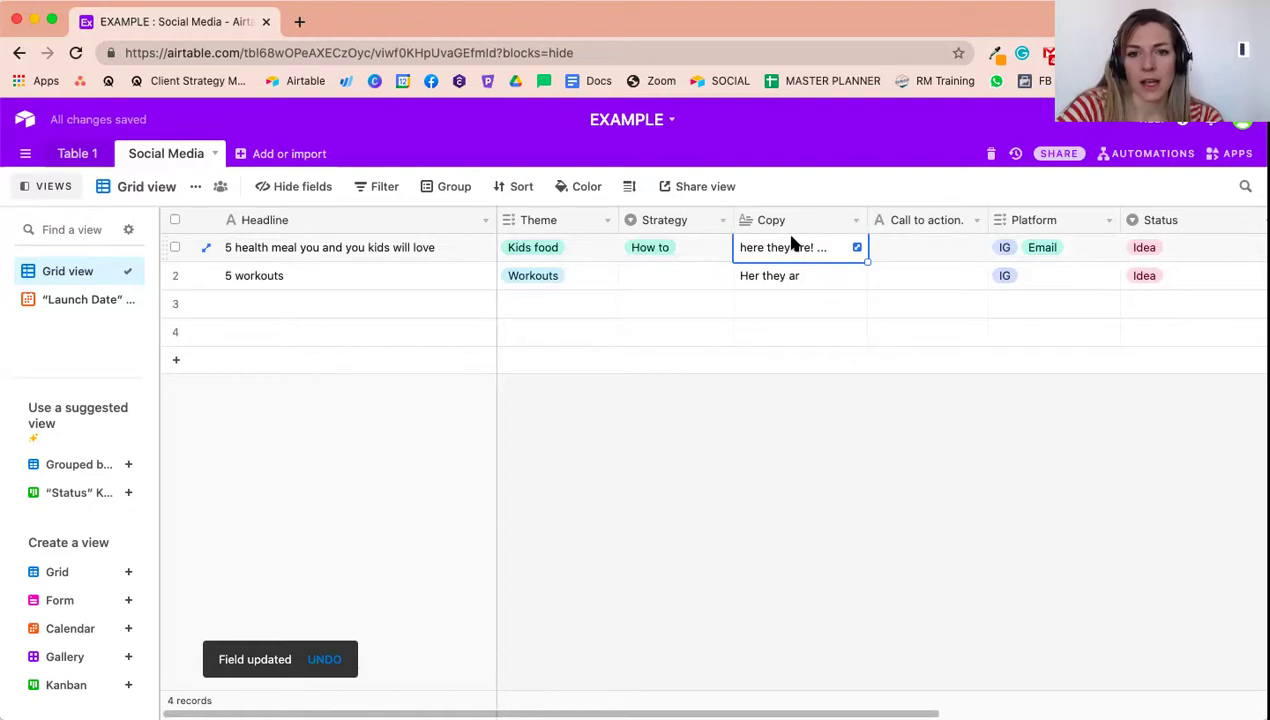
{"action": "left_click", "coordinate": [787, 245]}
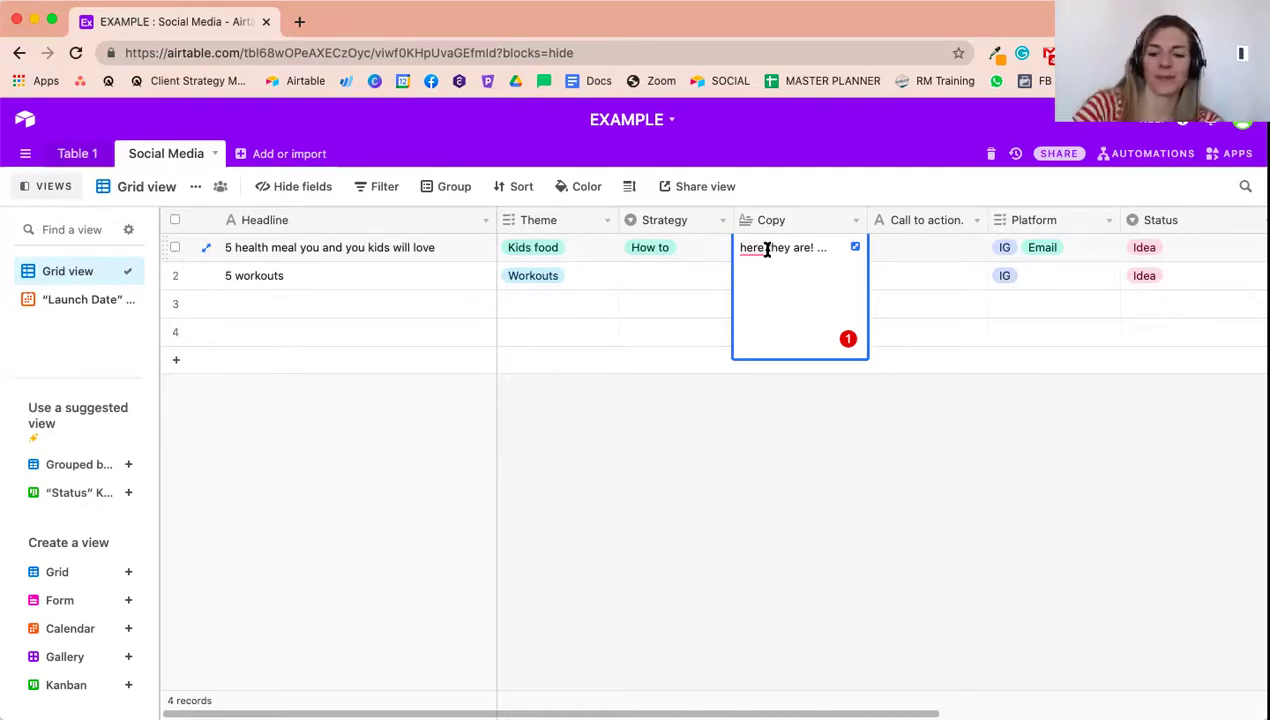
{"action": "left_click", "coordinate": [965, 297]}
{"action": "left_click", "coordinate": [790, 247]}
{"action": "left_click", "coordinate": [906, 217]}
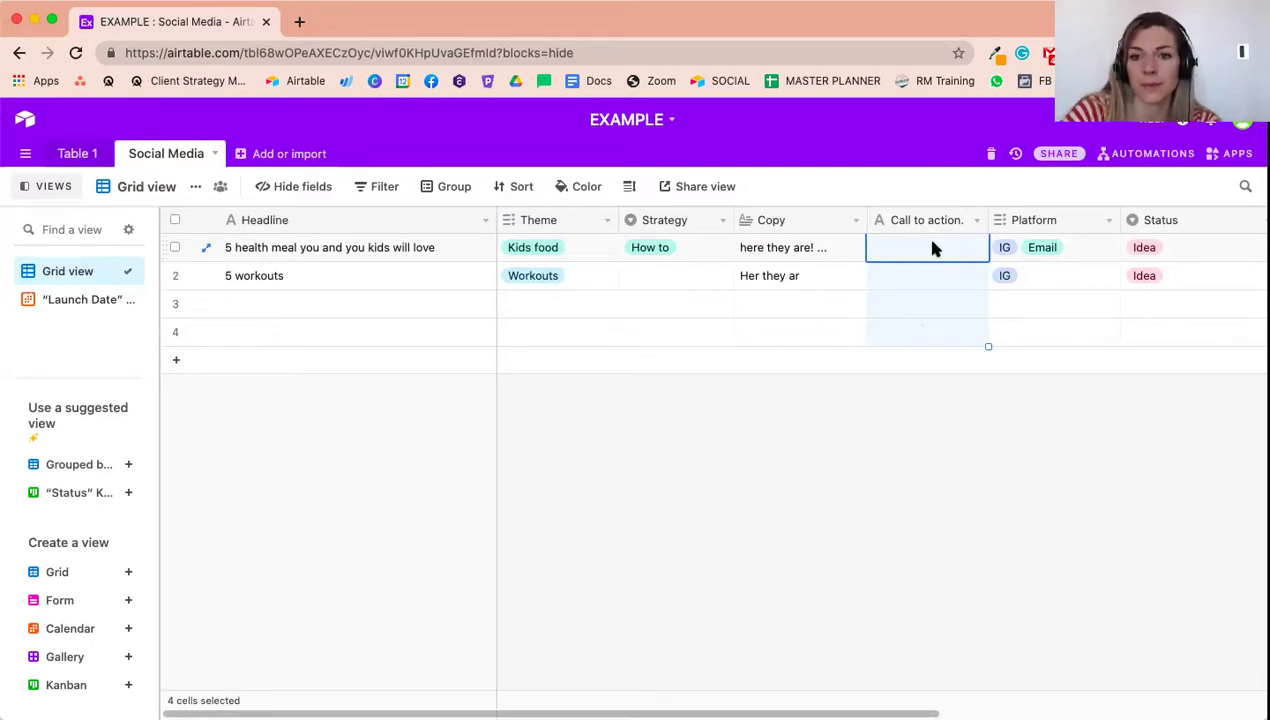
{"action": "left_click", "coordinate": [1043, 250]}
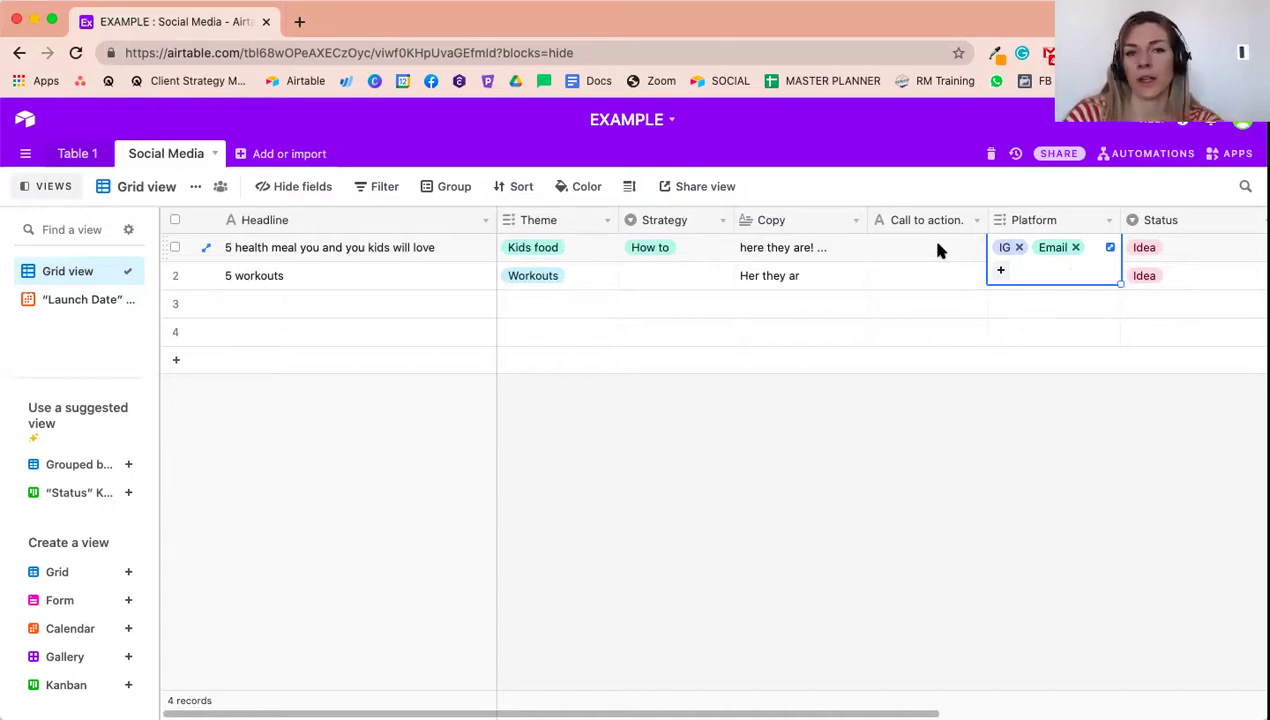
{"action": "left_click", "coordinate": [172, 247]}
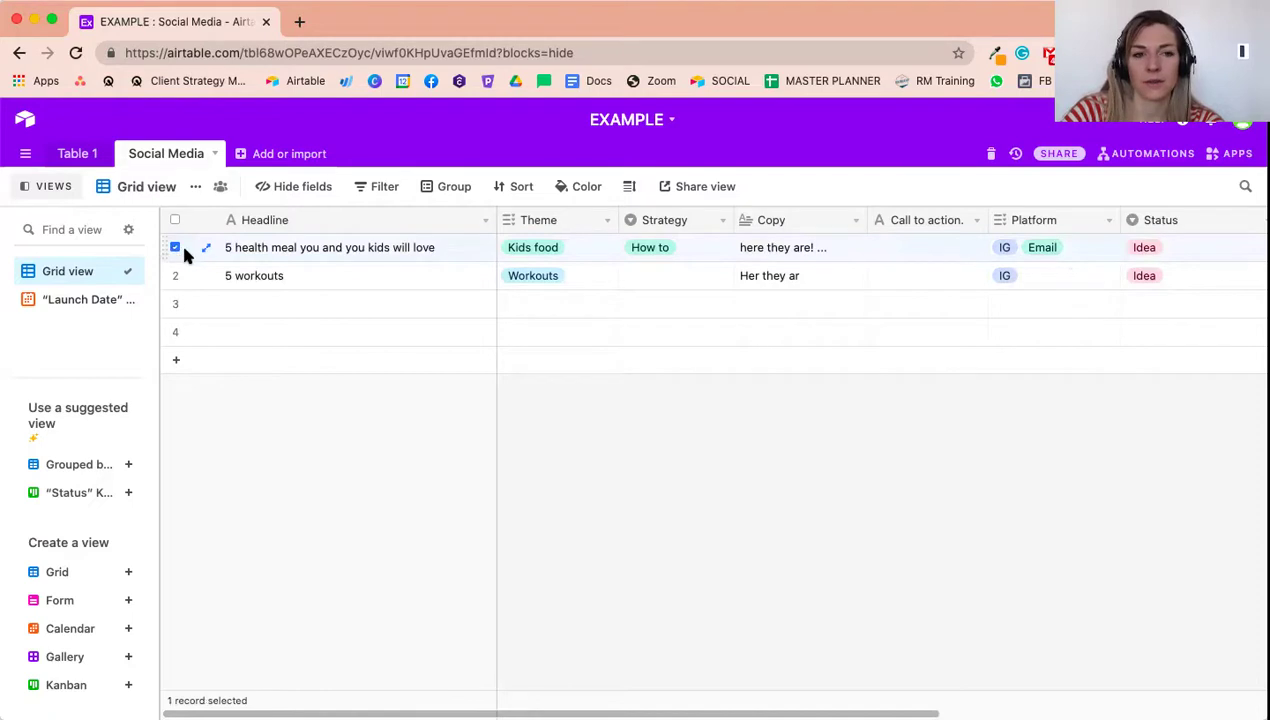
{"action": "right_click", "coordinate": [184, 255]}
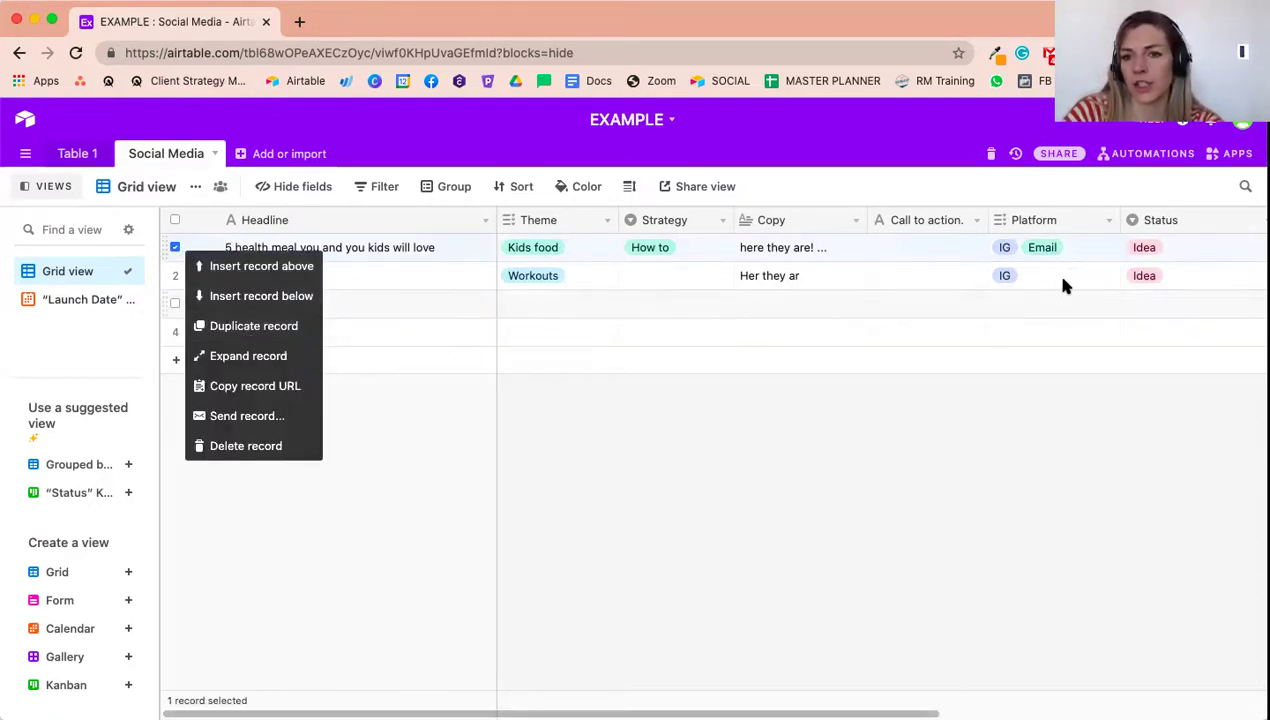
{"action": "left_click", "coordinate": [972, 483]}
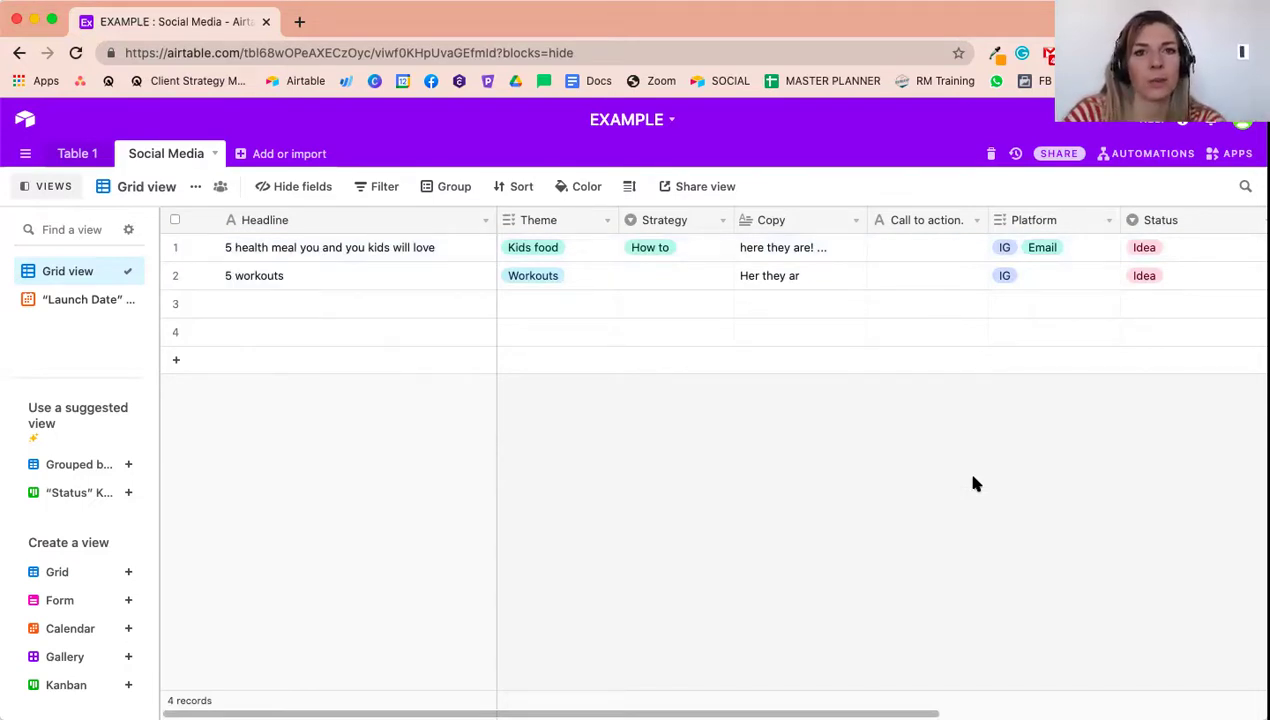
Step: Review the Platform field, the Status options of the first record, and the Due Date and Launch Date fields
{"action": "scroll", "coordinate": [1098, 277], "scroll_direction": "right", "scroll_amount": 2}
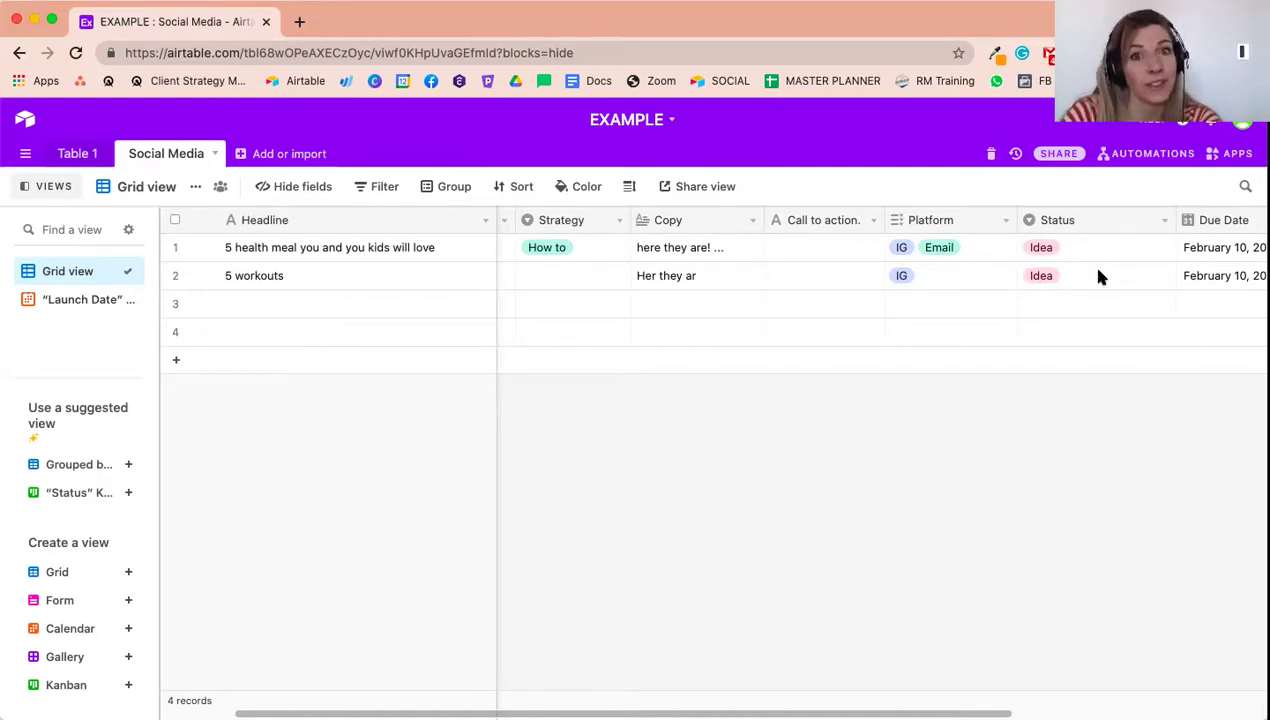
{"action": "left_click", "coordinate": [949, 220]}
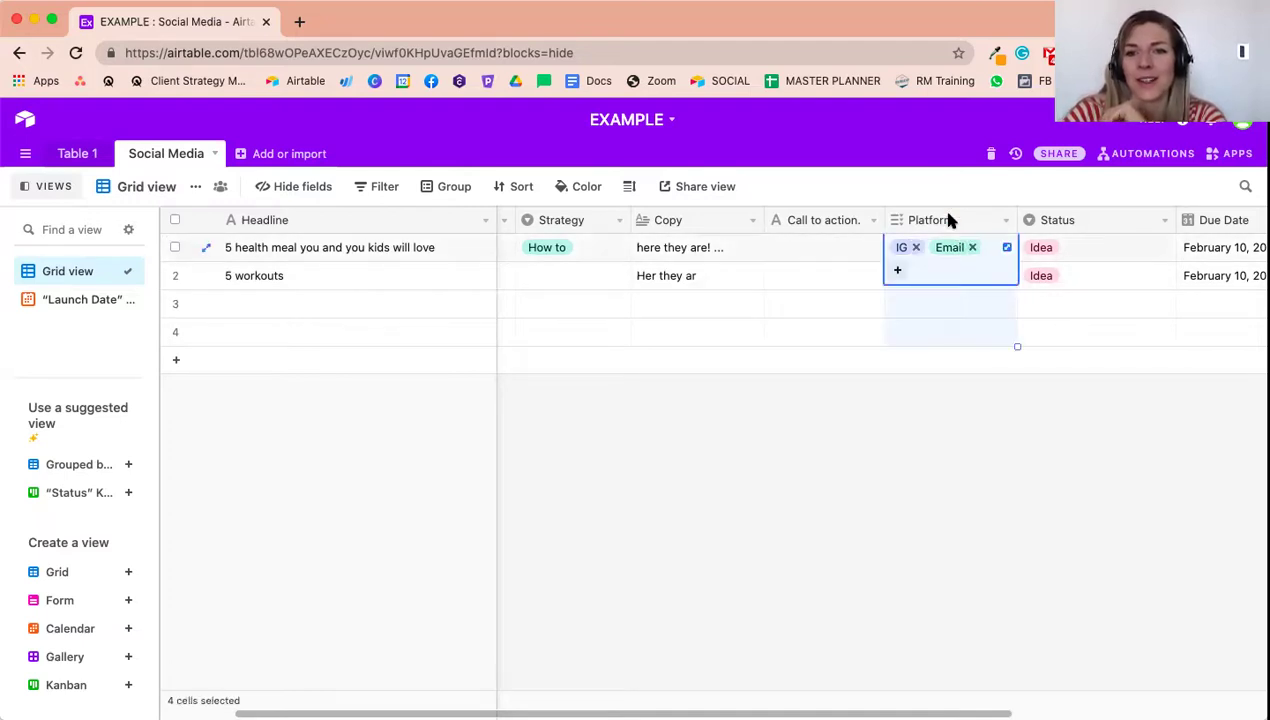
{"action": "left_click", "coordinate": [1055, 240]}
{"action": "left_click", "coordinate": [1108, 250]}
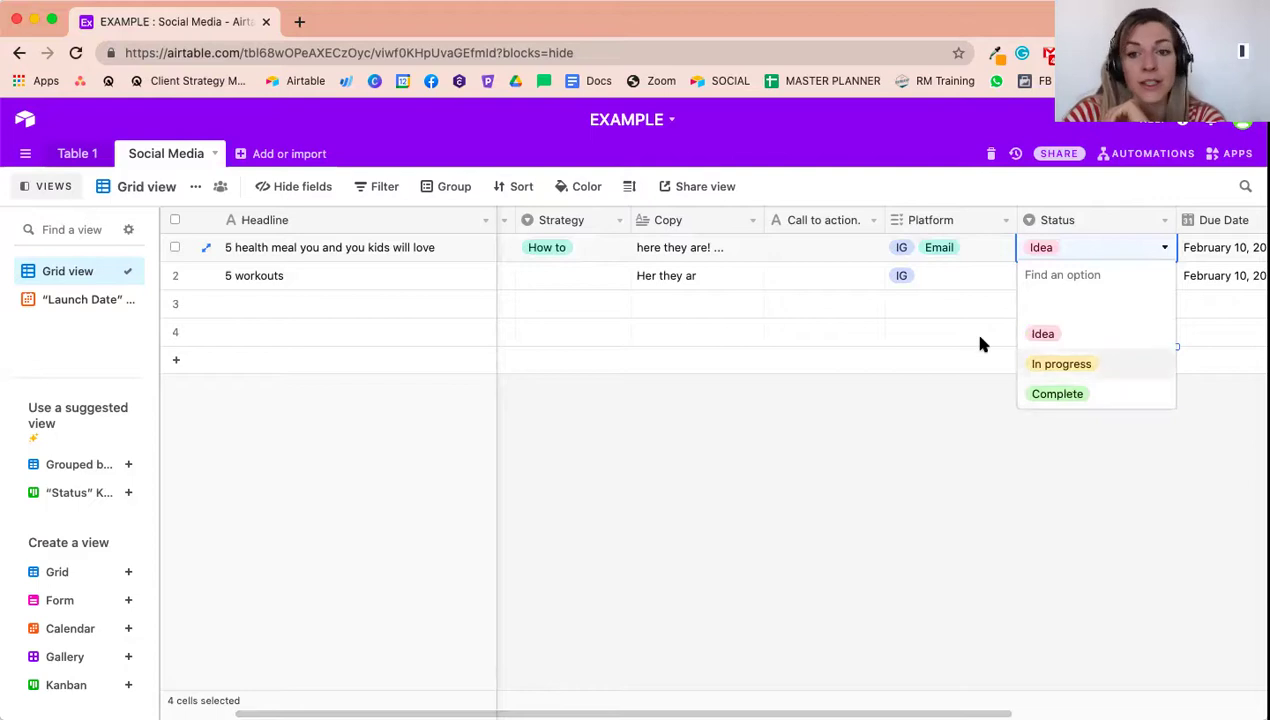
{"action": "left_click", "coordinate": [1110, 215]}
{"action": "scroll", "coordinate": [1106, 215], "scroll_direction": "right", "scroll_amount": 1}
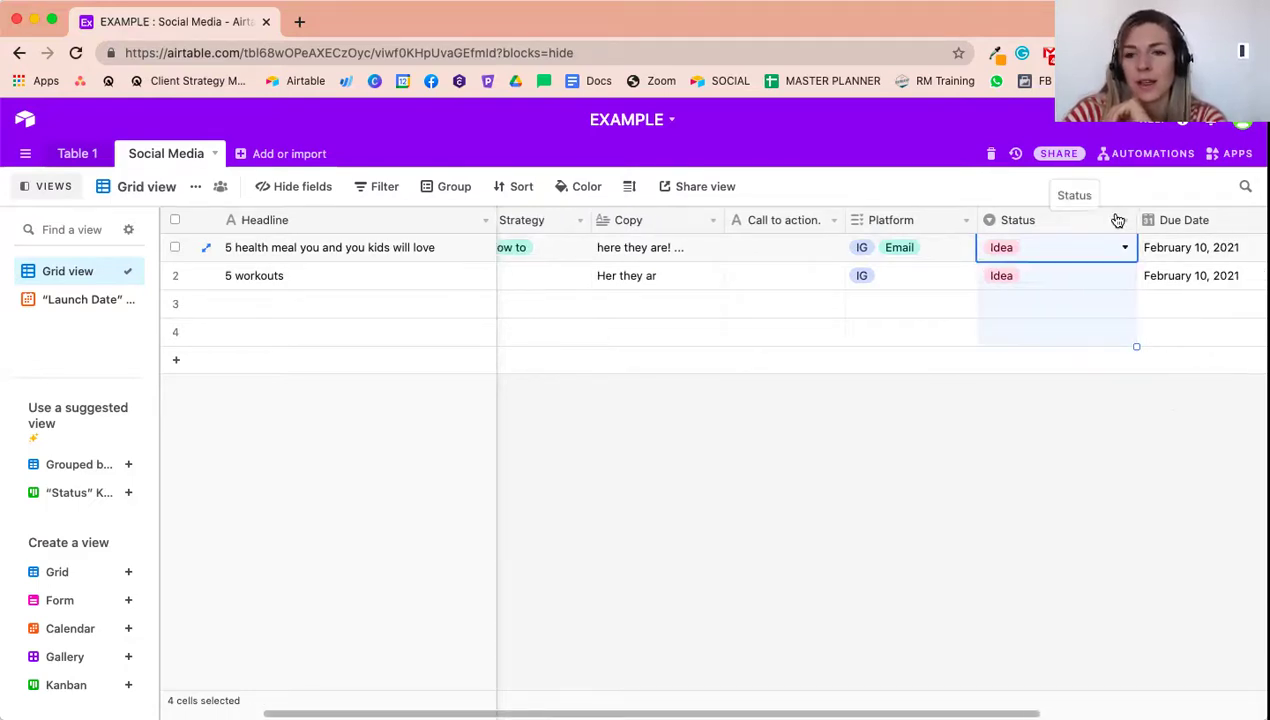
{"action": "scroll", "coordinate": [1118, 220], "scroll_direction": "right", "scroll_amount": 5}
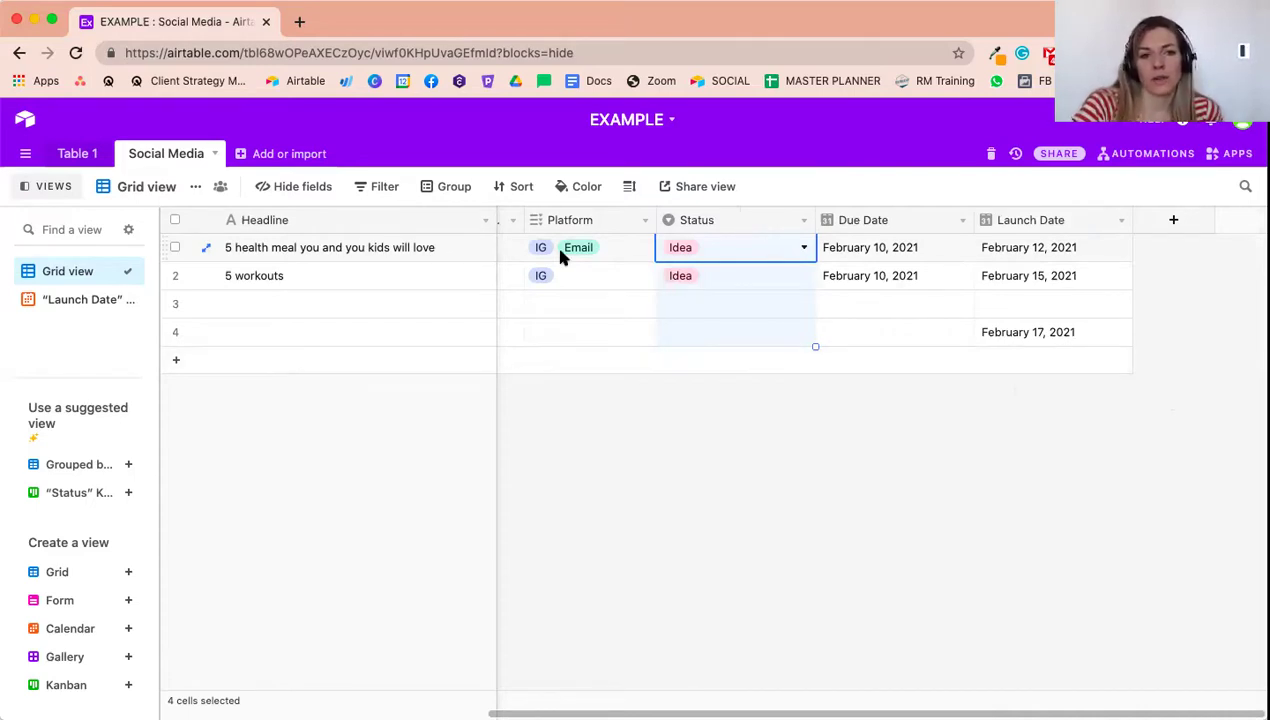
{"action": "scroll", "coordinate": [346, 249], "scroll_direction": "left", "scroll_amount": 1}
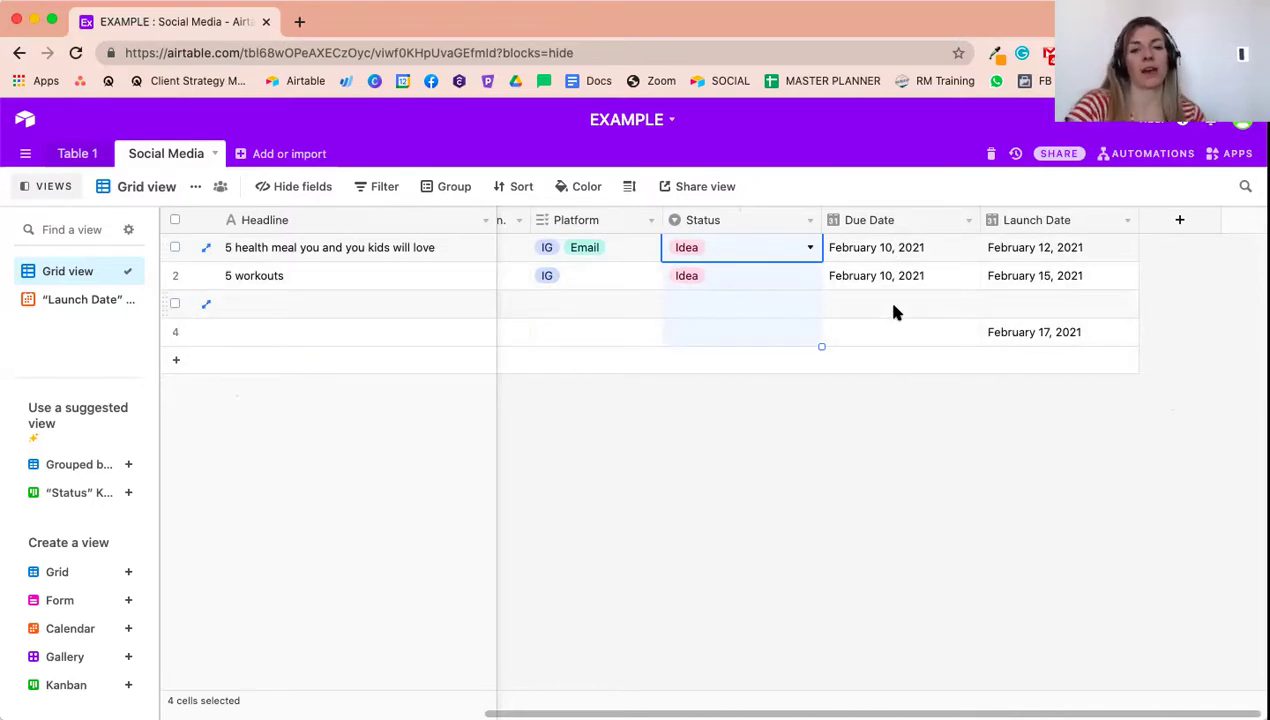
Step: View the records in the "Launch Date" calendar, and return to the Grid view
{"action": "left_click", "coordinate": [64, 310]}
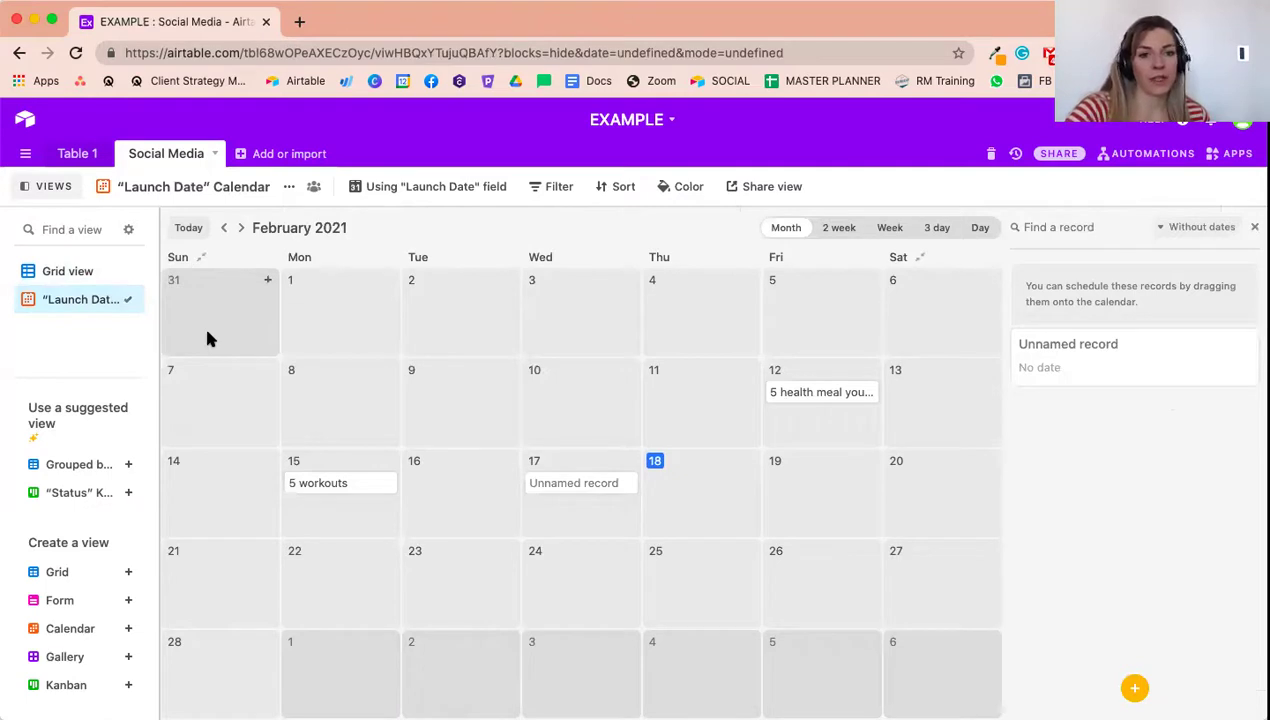
{"action": "left_click", "coordinate": [46, 277]}
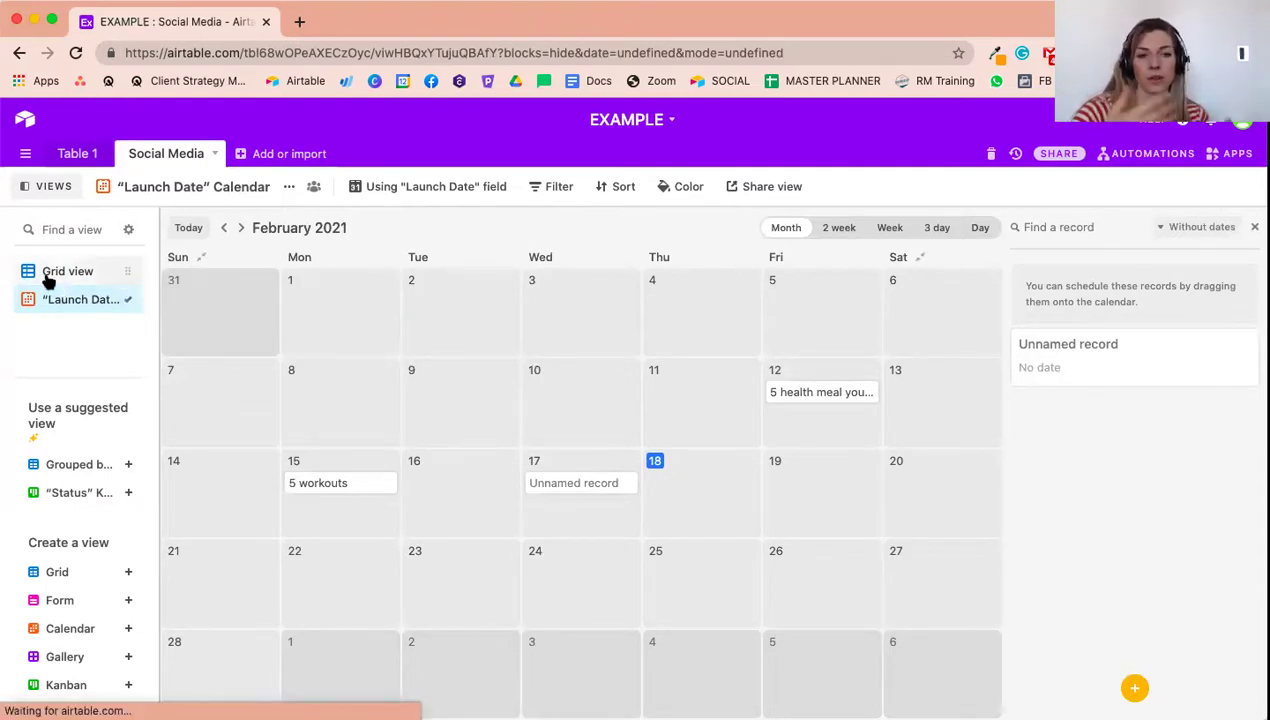